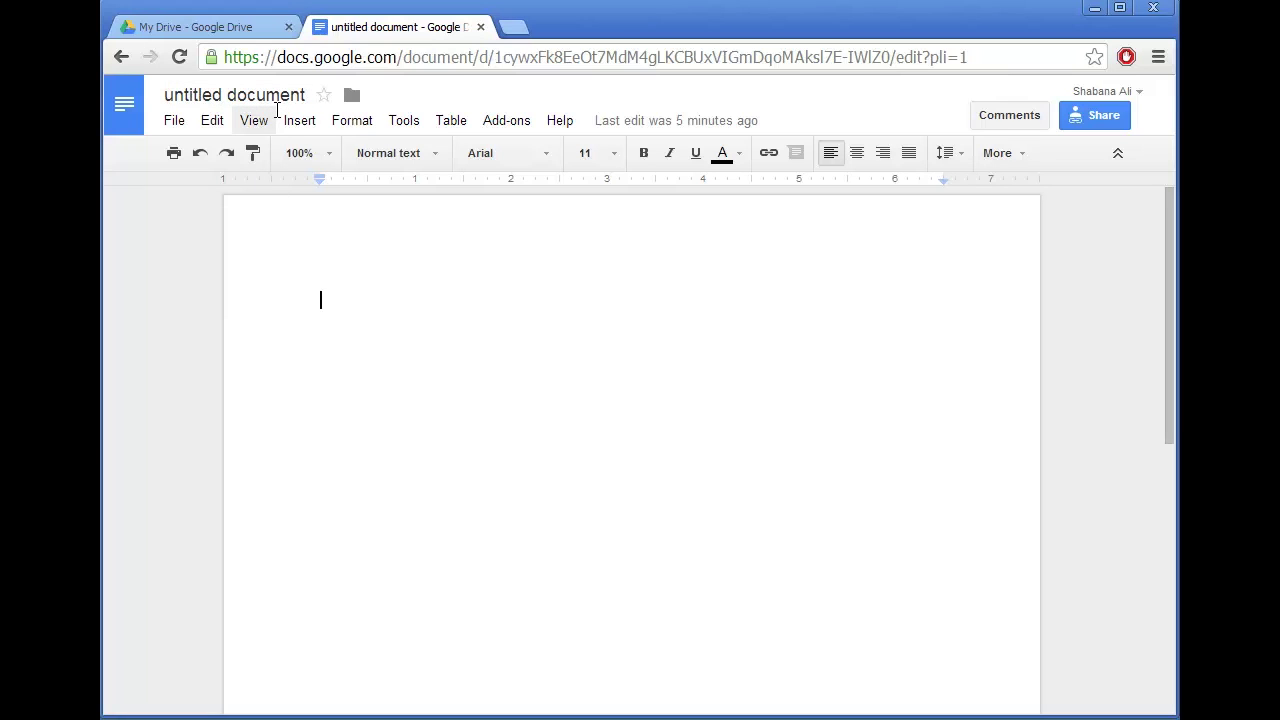
# Rename the untitled document to the owner's first name followed by 'Doc'
pyautogui.click(271, 96)
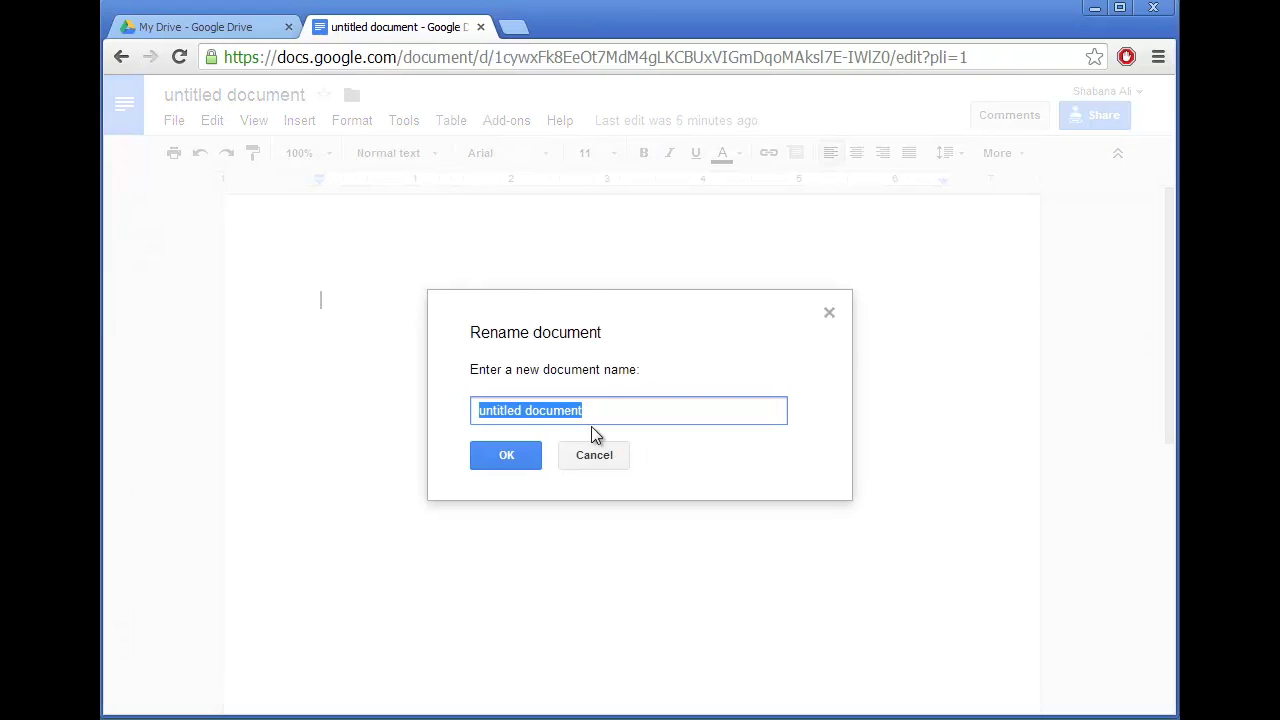
pyautogui.write('Shabana ')
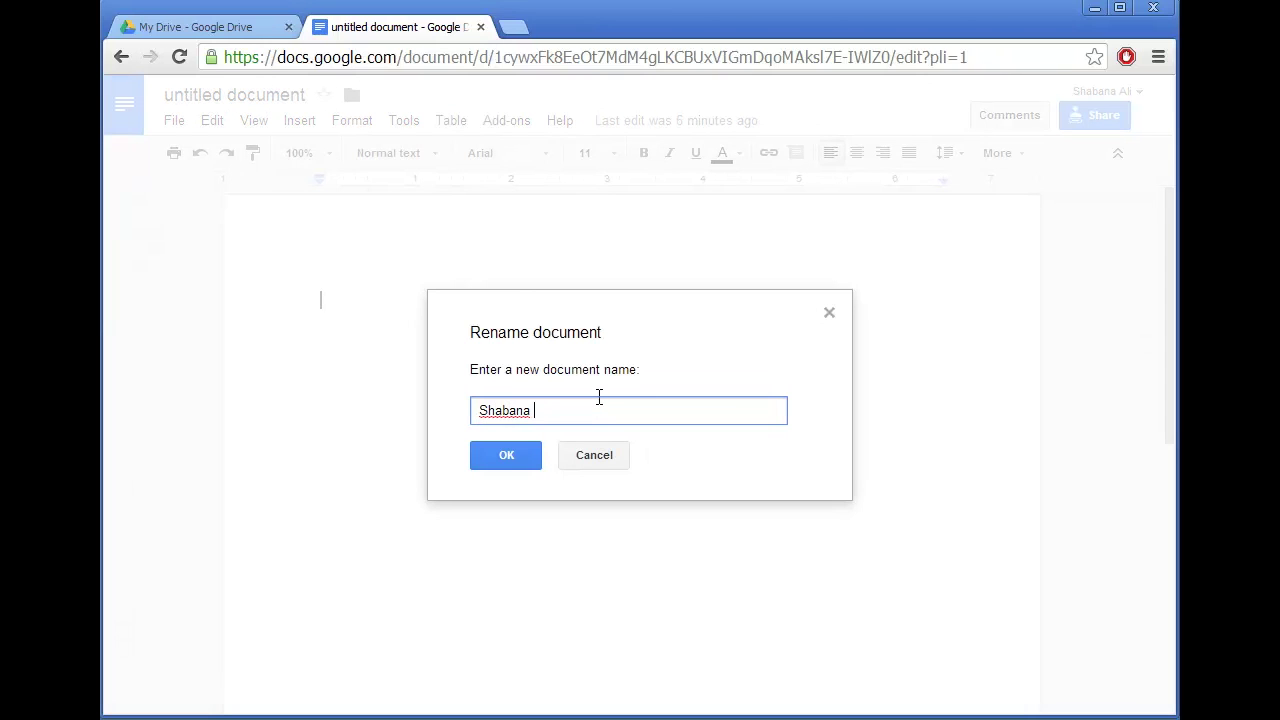
pyautogui.write('Doc')
pyautogui.click(506, 461)
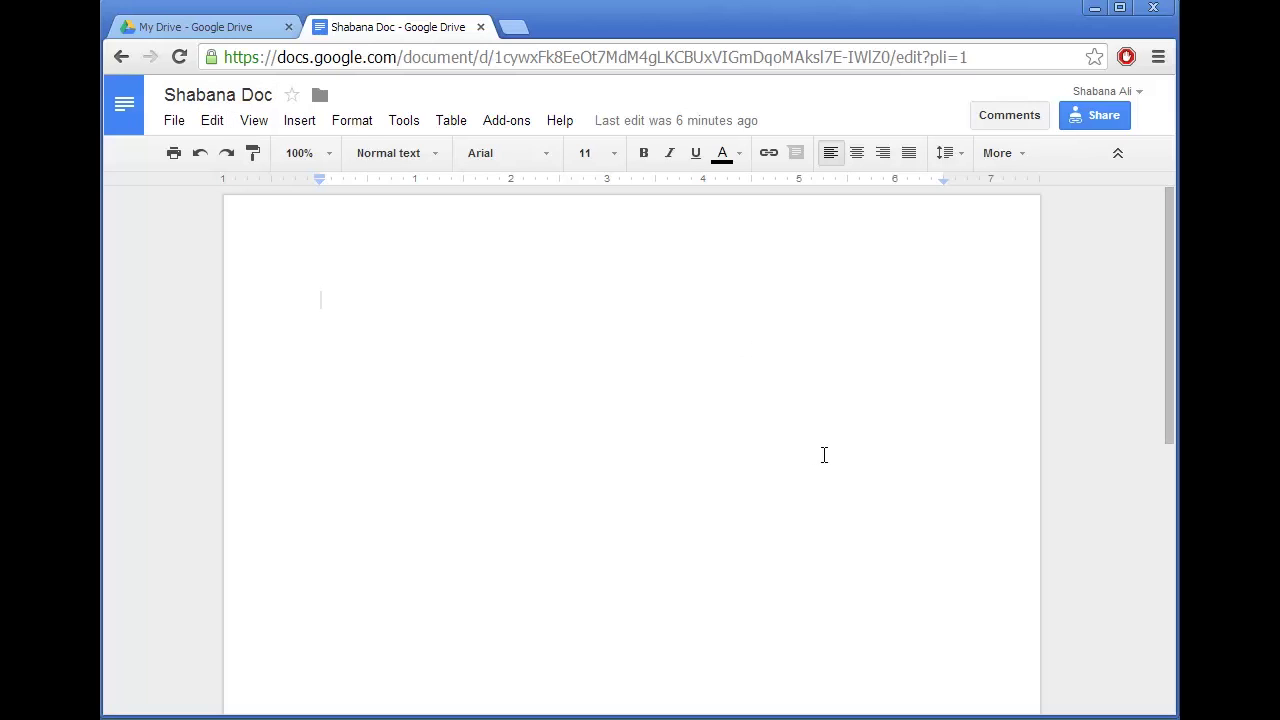
# Set link sharing so anyone with the link can edit the document
pyautogui.click(1122, 118)
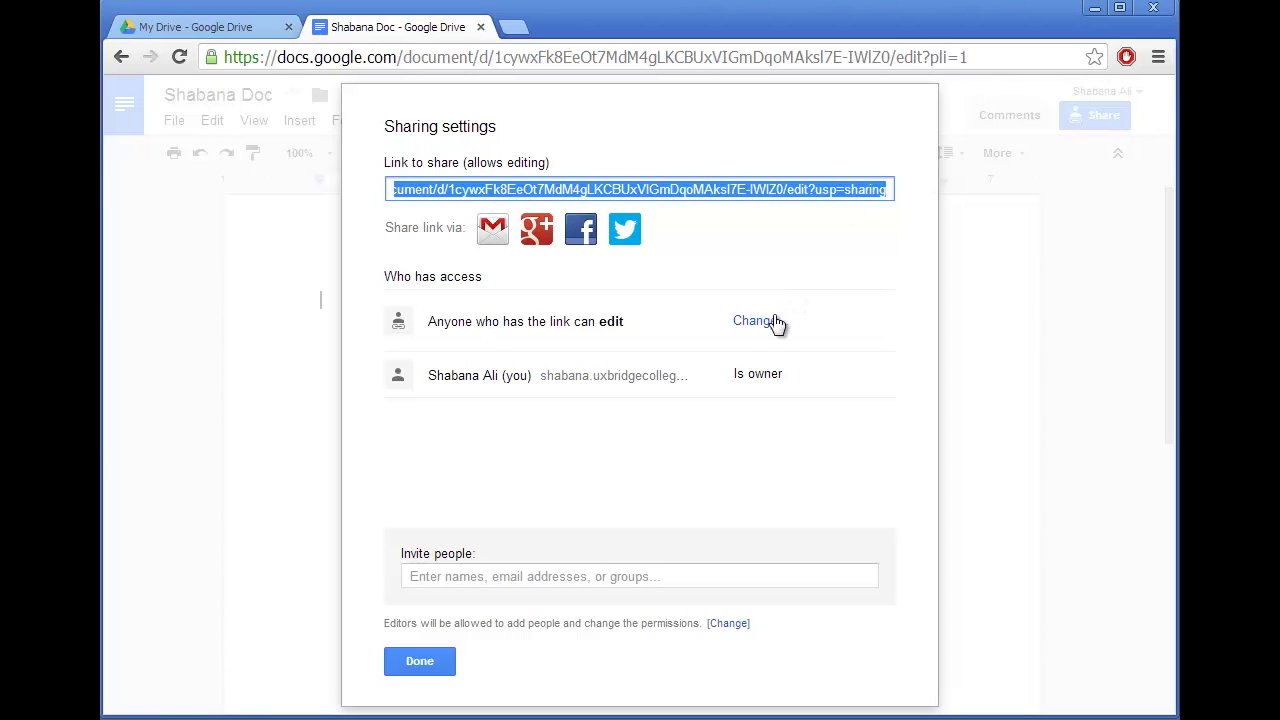
pyautogui.click(758, 324)
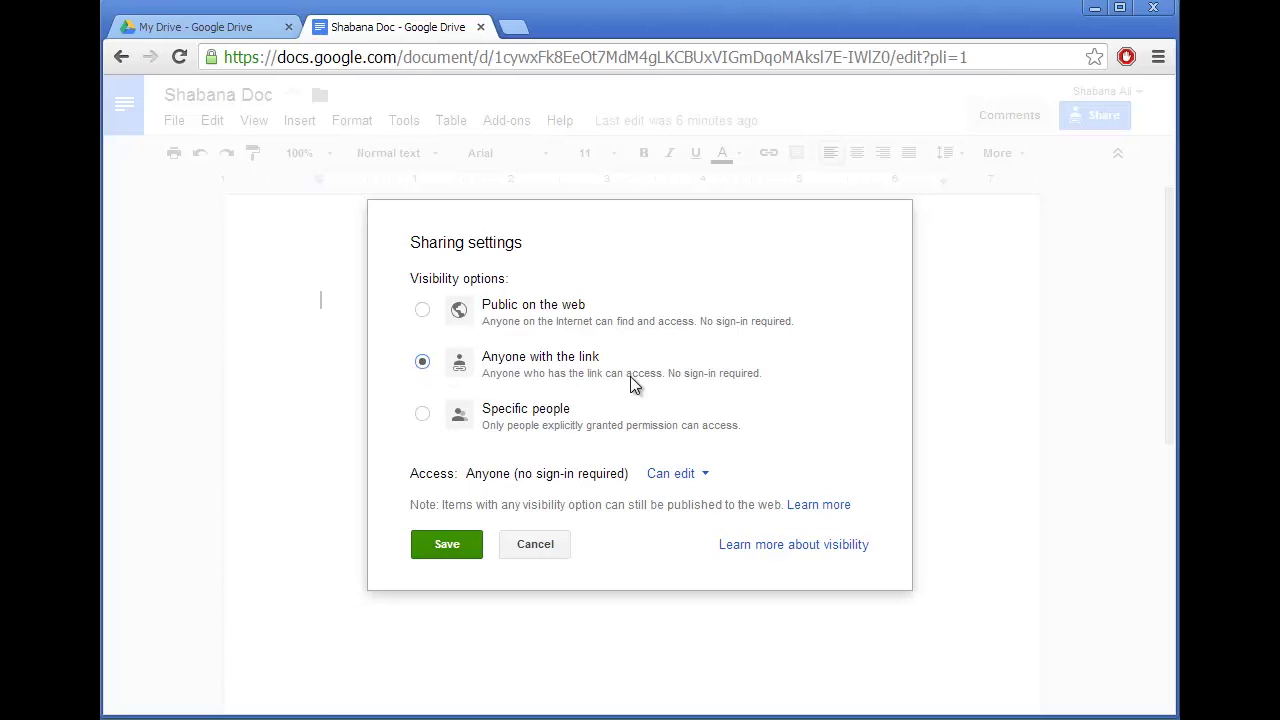
pyautogui.click(436, 550)
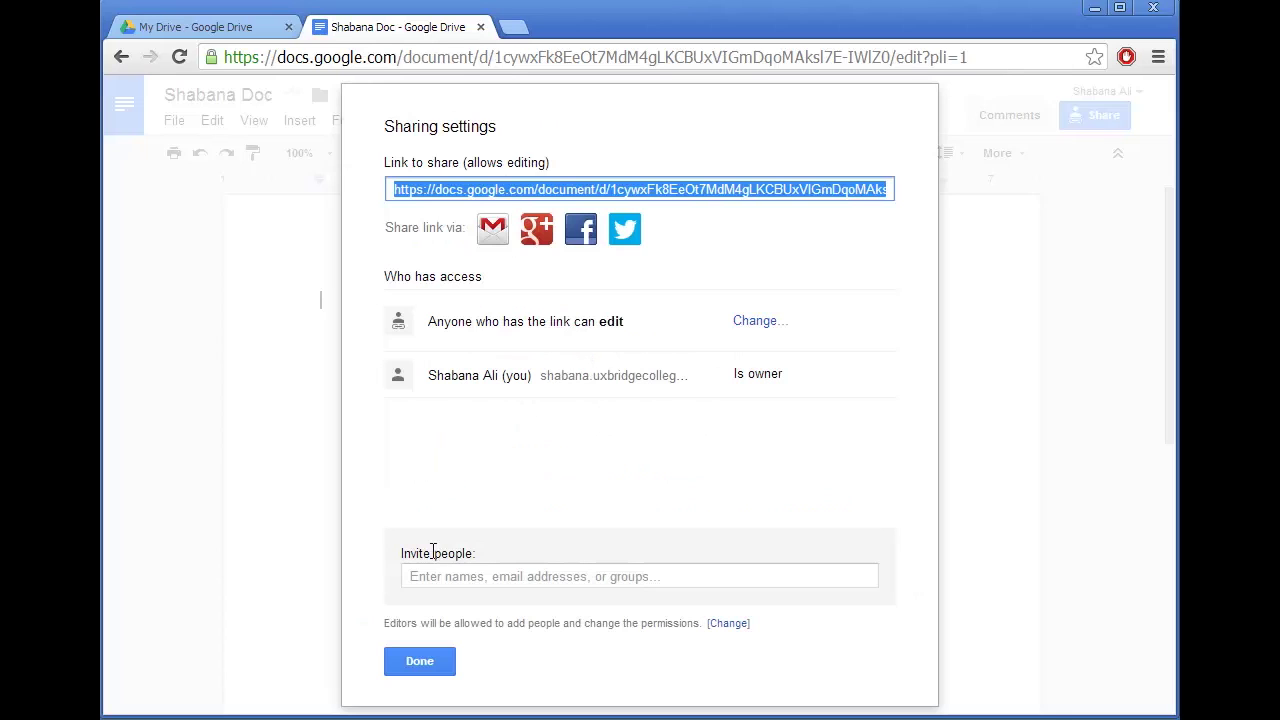
pyautogui.click(748, 330)
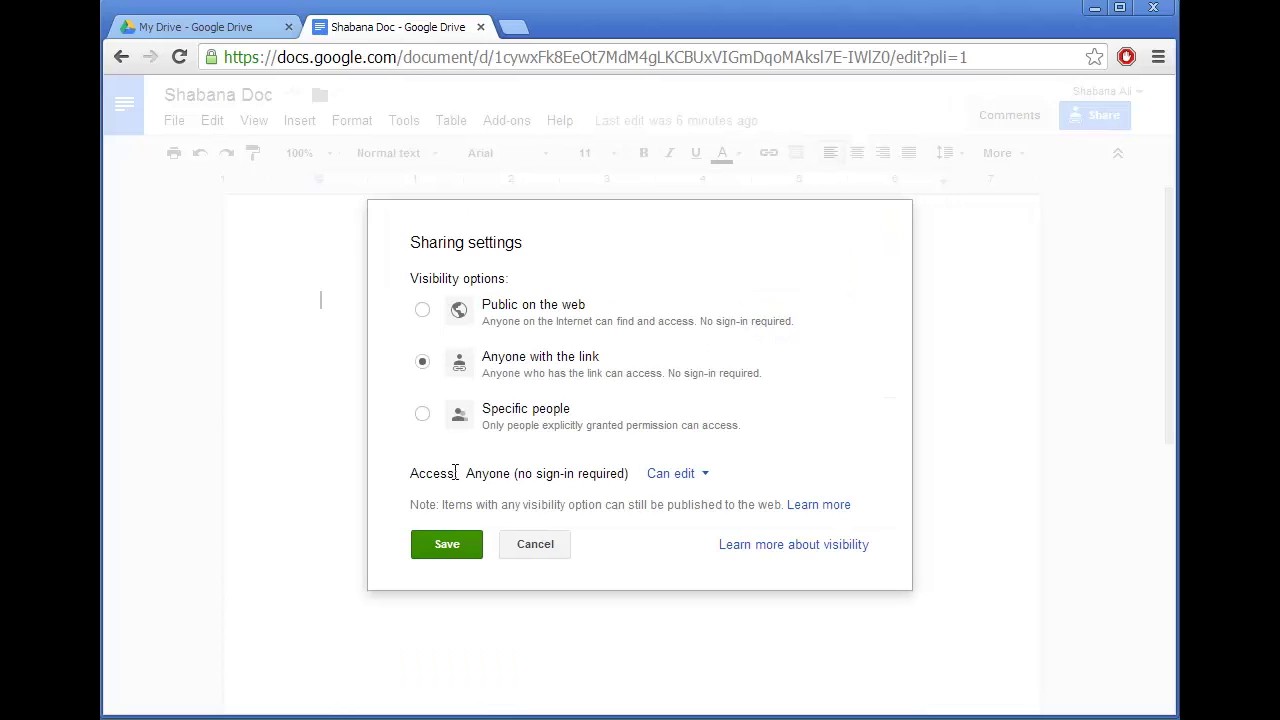
pyautogui.click(703, 476)
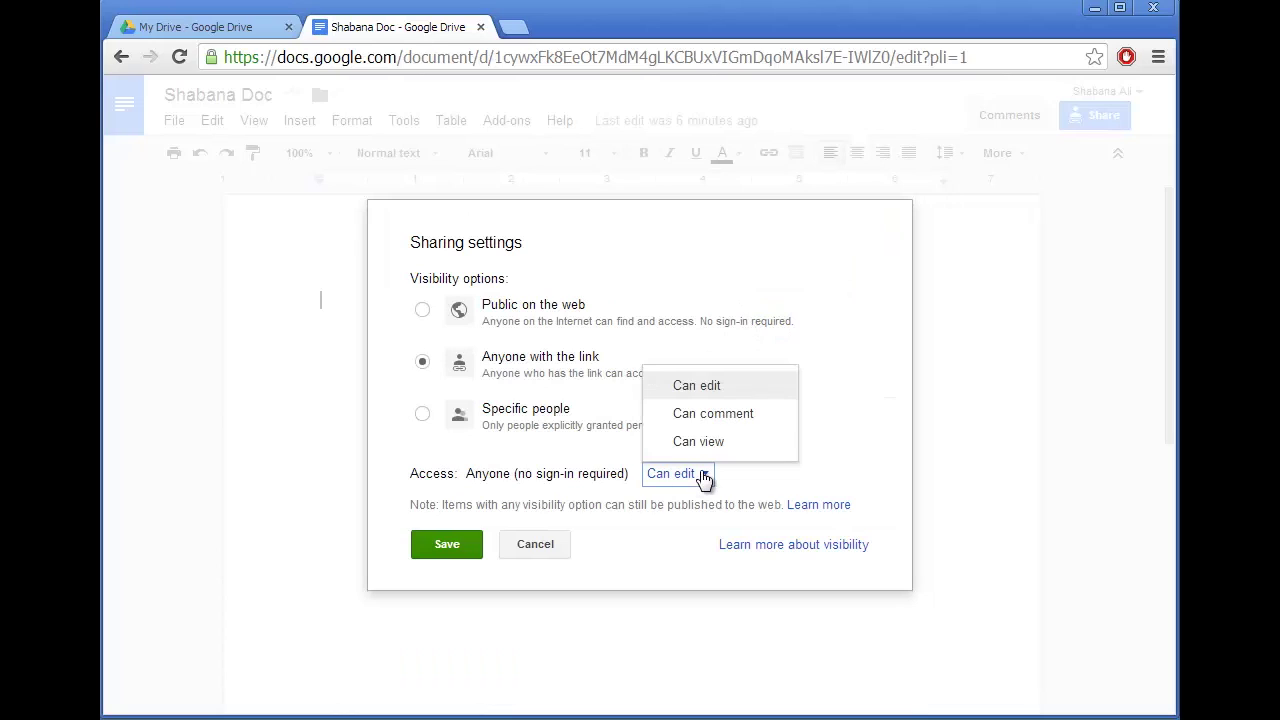
pyautogui.click(777, 388)
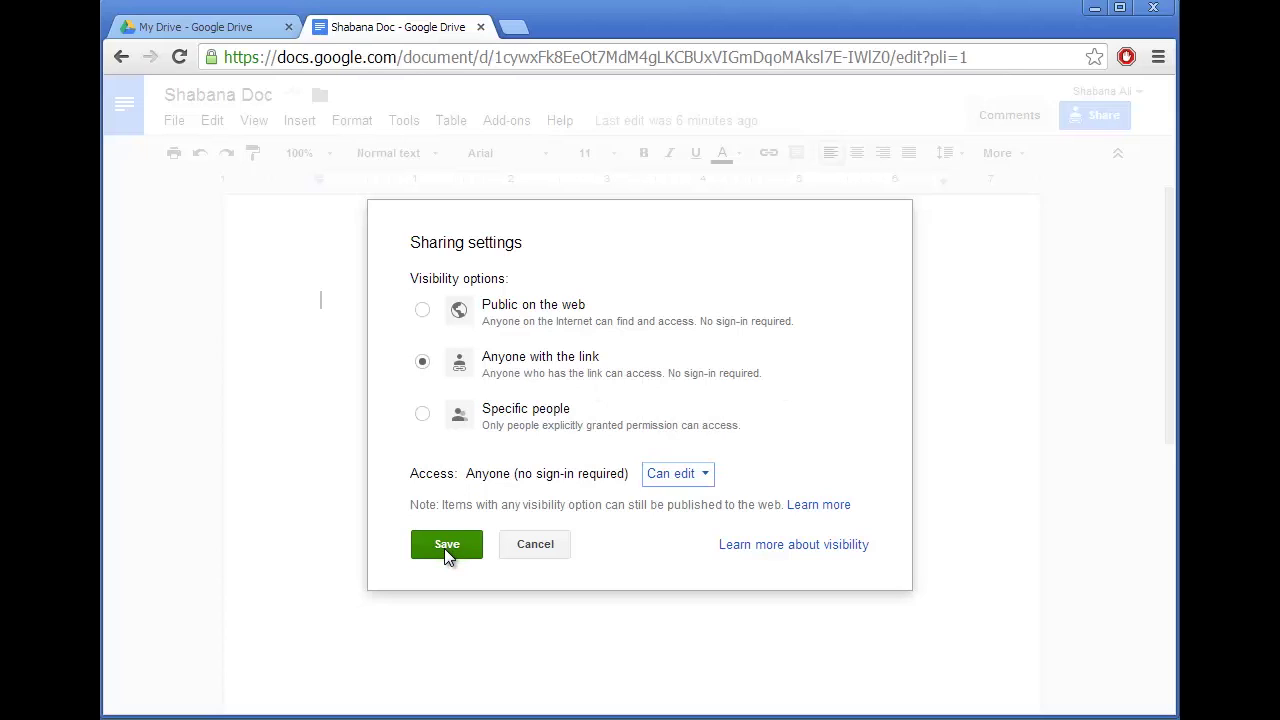
pyautogui.click(447, 546)
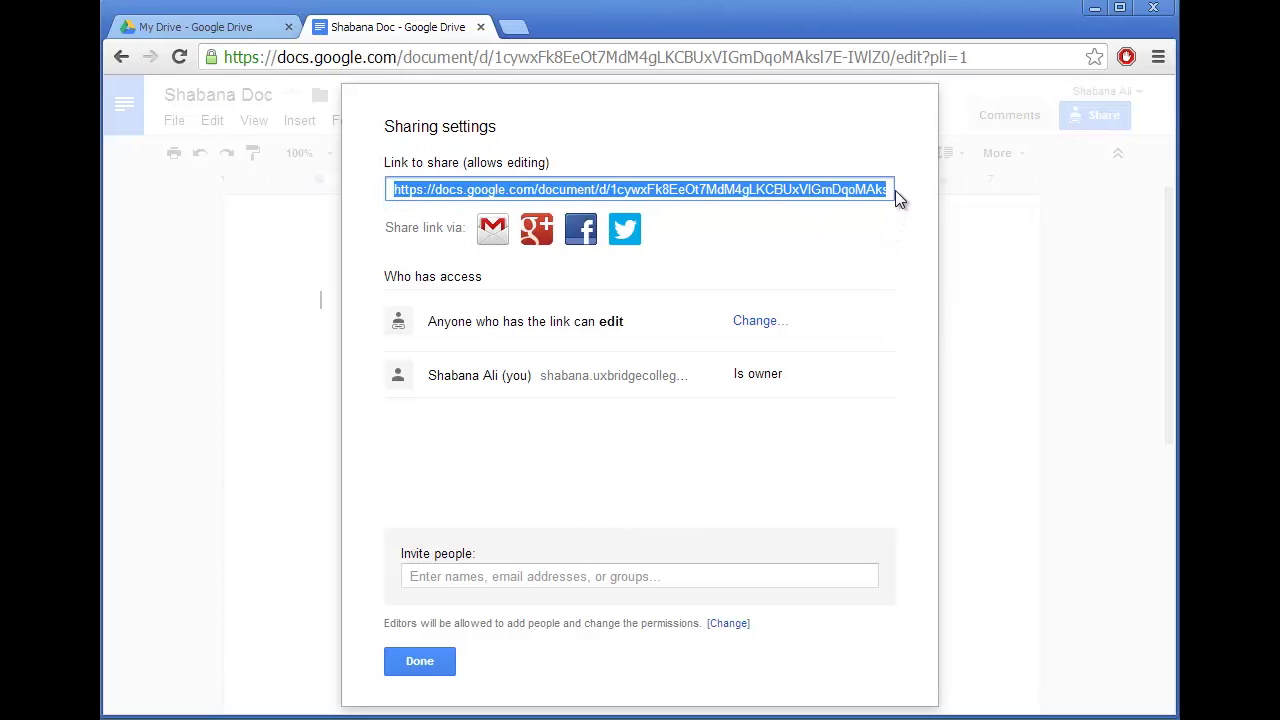
# Copy the document's share link from the sharing dialog
pyautogui.moveTo(886, 190); pyautogui.dragTo(580, 189)
pyautogui.rightClick(682, 190)
pyautogui.click(730, 277)
pyautogui.click(513, 27)
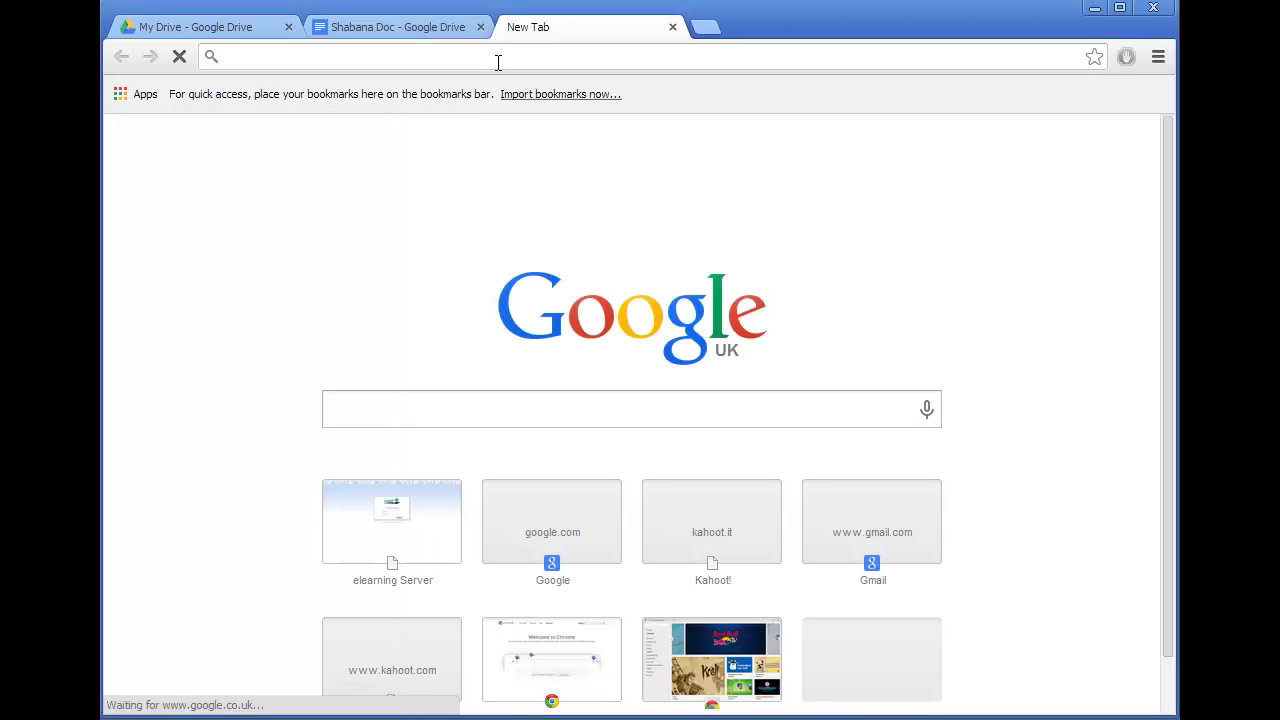
# On tinyurl.com, paste the share link and enter a custom alias of the owner's name plus 'doc'
pyautogui.write('tiny')
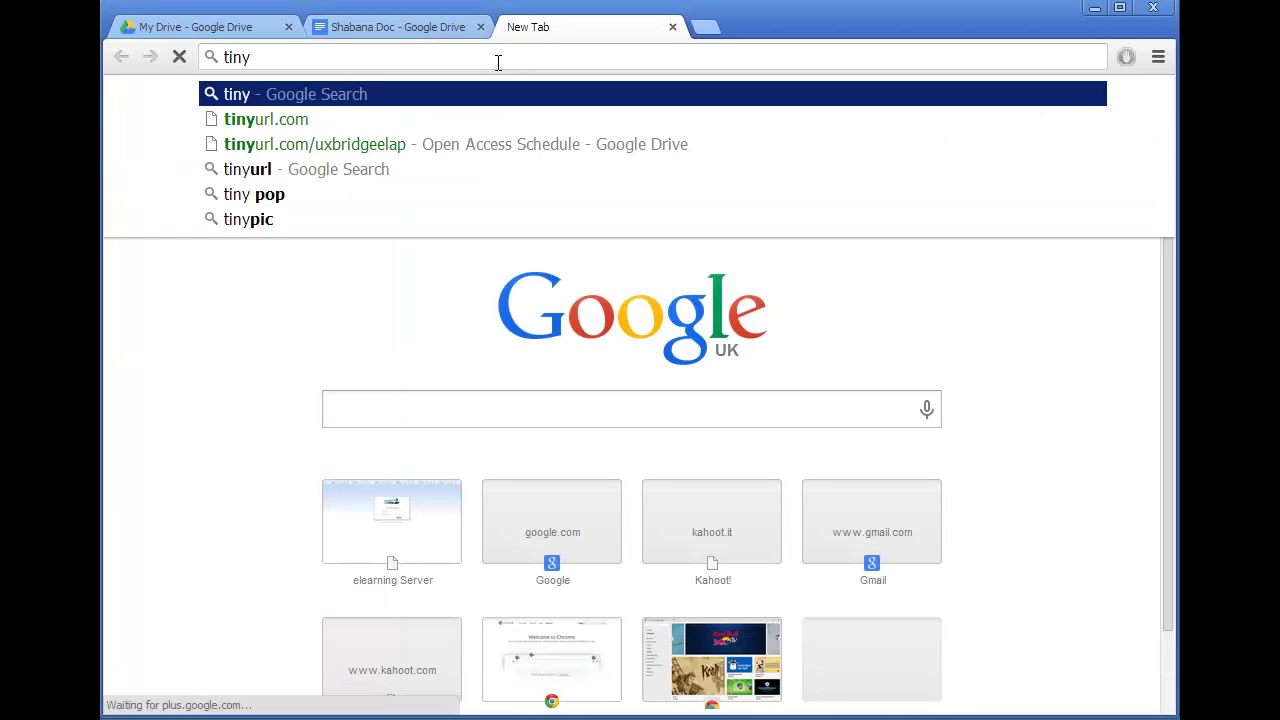
pyautogui.write('url.com')
pyautogui.press('Return')
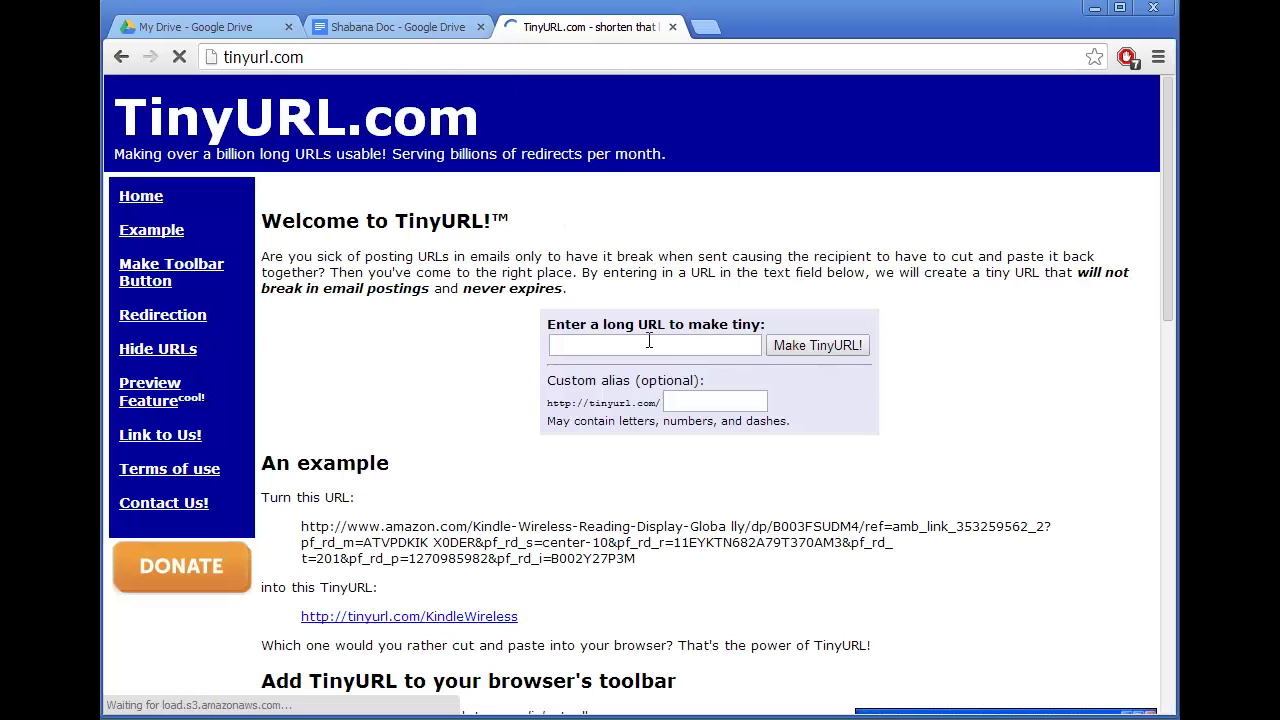
pyautogui.rightClick(651, 346)
pyautogui.click(708, 464)
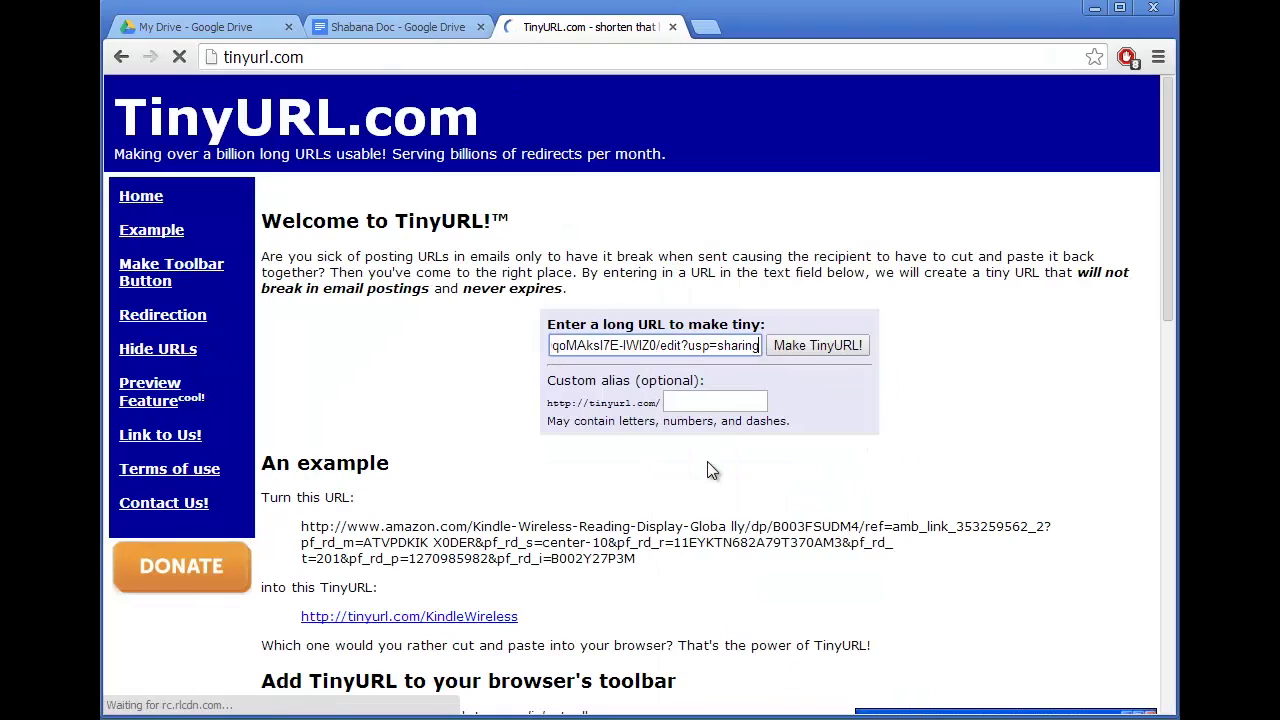
pyautogui.click(719, 400)
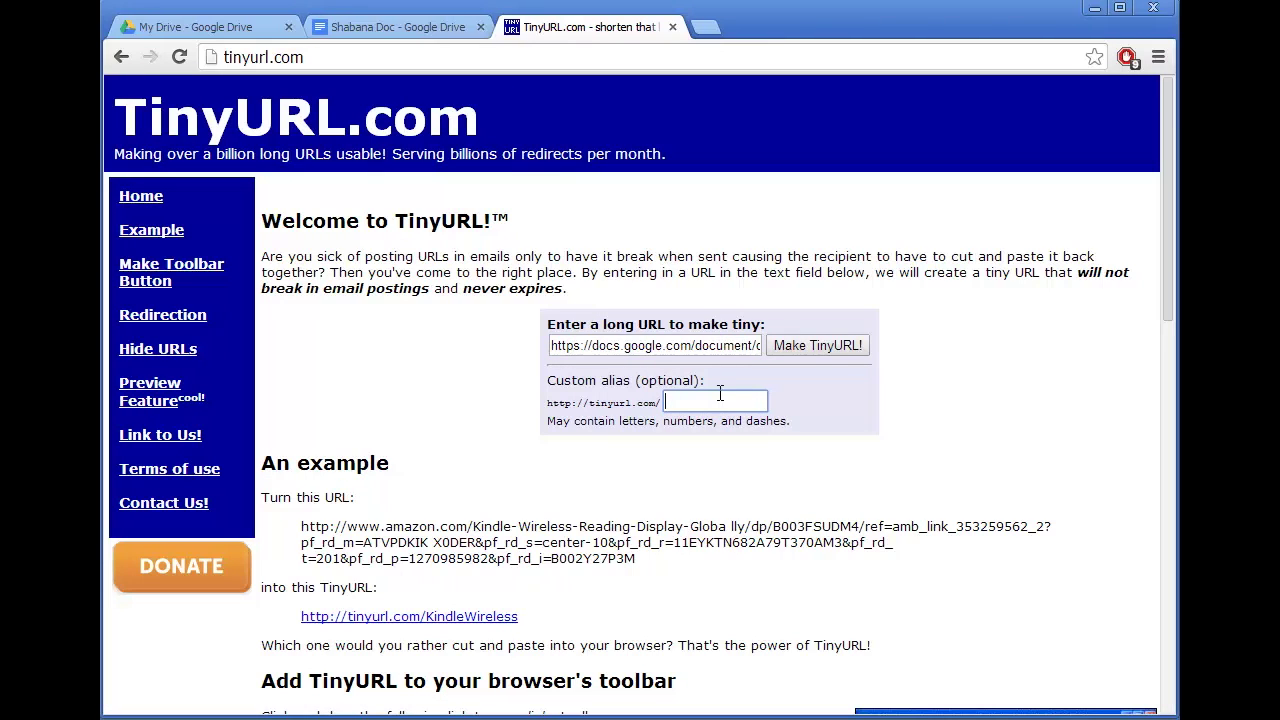
pyautogui.write('shabanadoc1')
# Submit, then re-paste the share link with the alias ending in '2' to create the 30-character short link
pyautogui.click(810, 348)
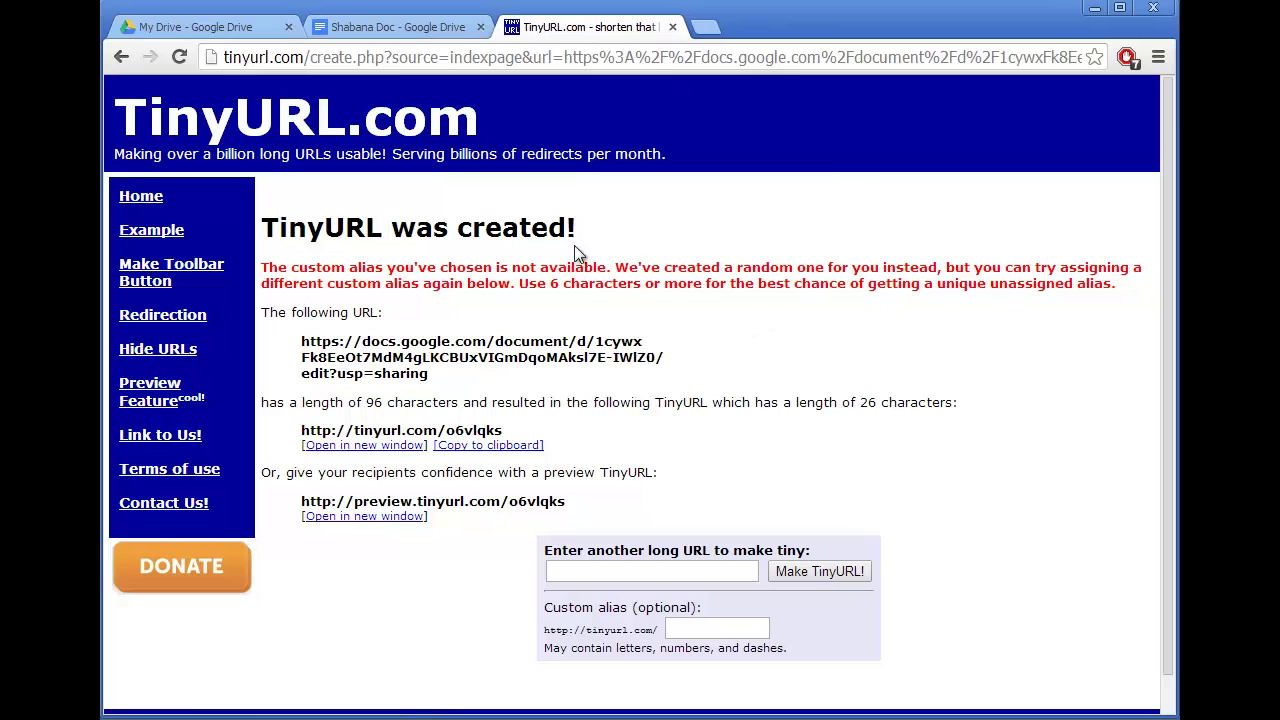
pyautogui.click(663, 571)
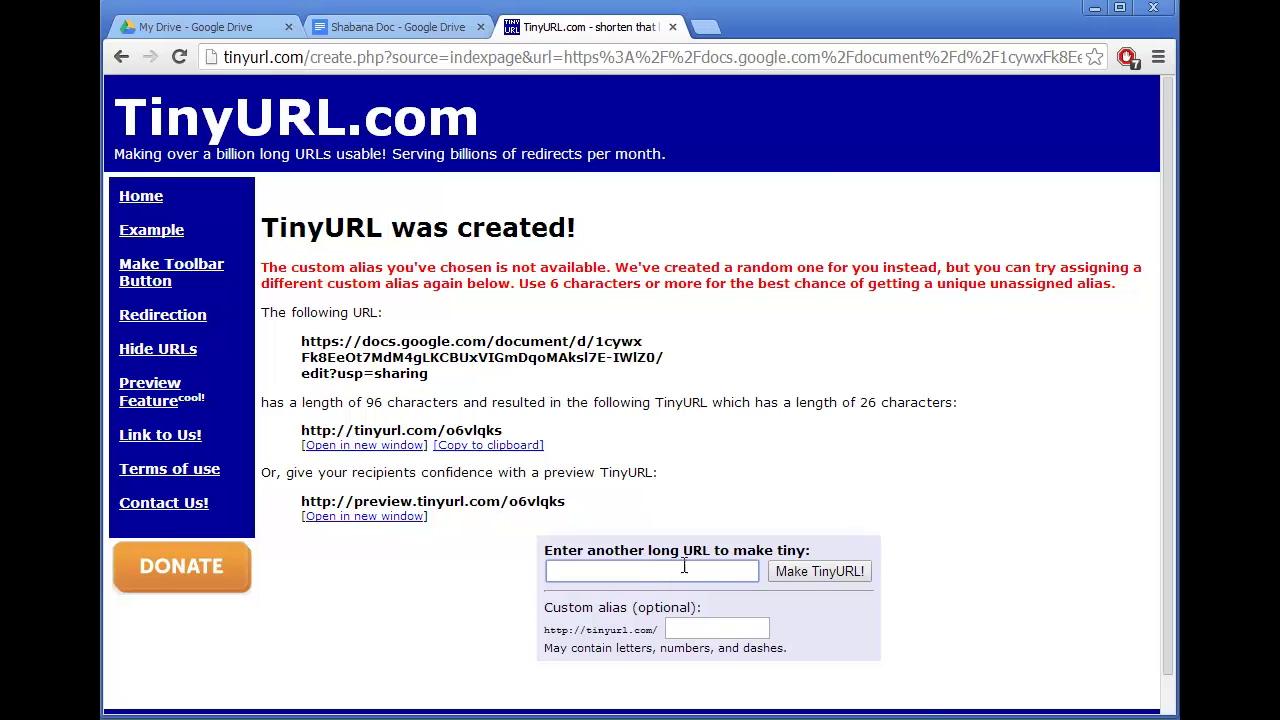
pyautogui.rightClick(684, 566)
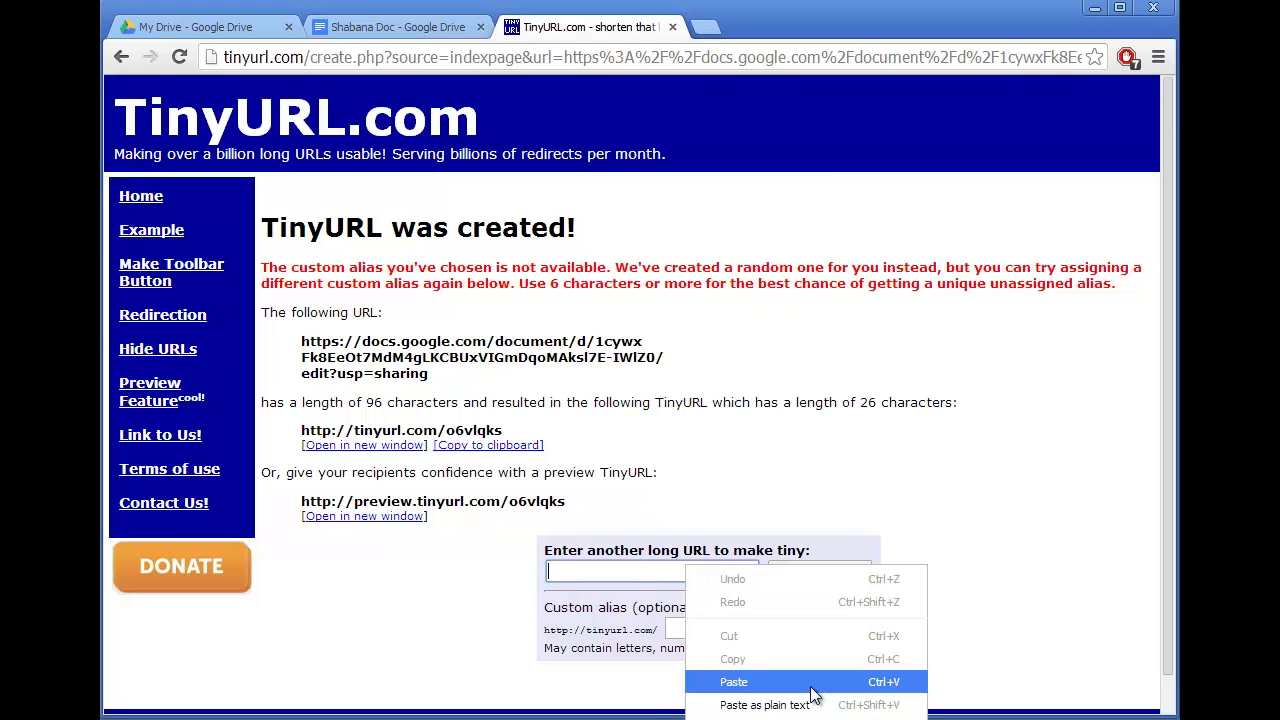
pyautogui.click(811, 688)
pyautogui.click(754, 624)
pyautogui.write('shabana')
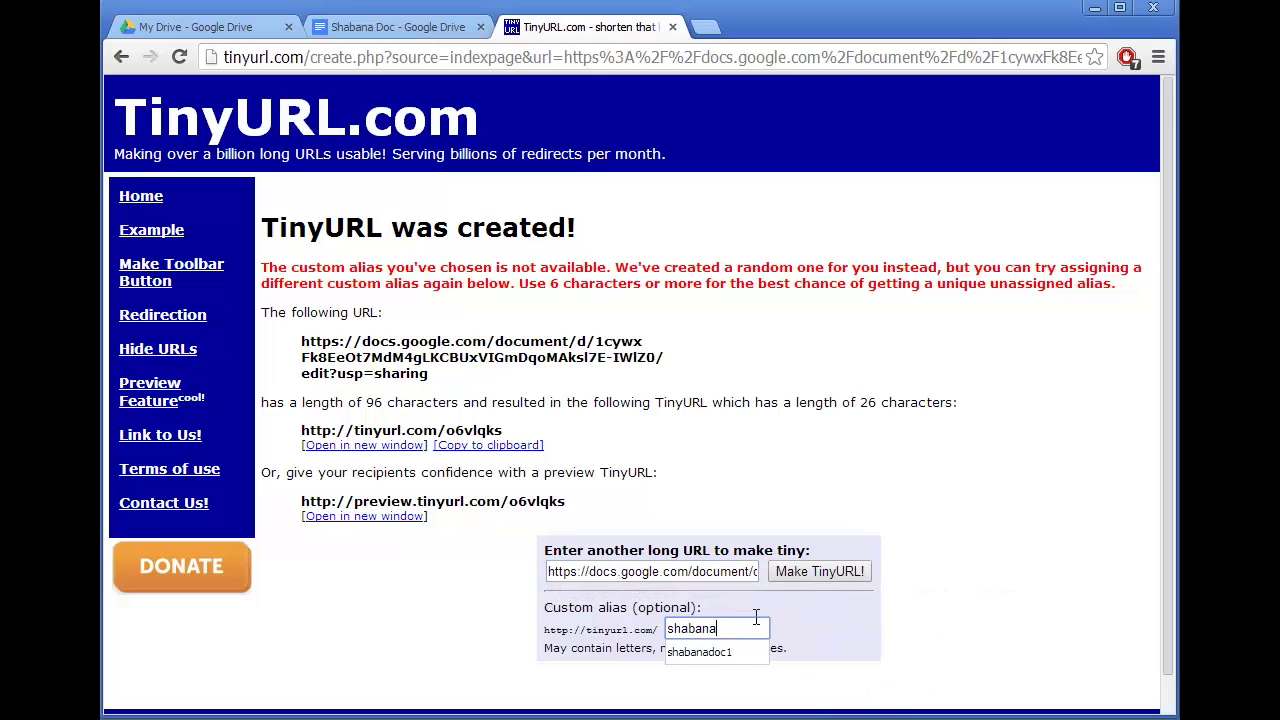
pyautogui.write('doc2')
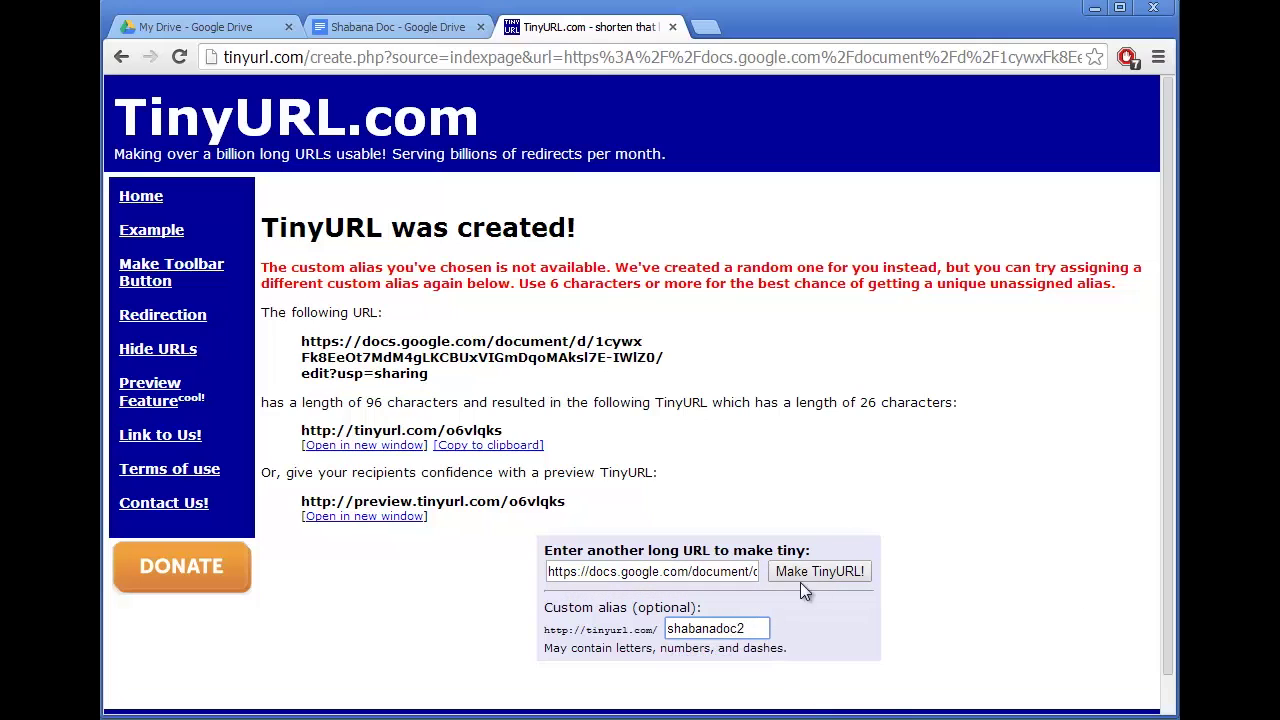
pyautogui.click(796, 578)
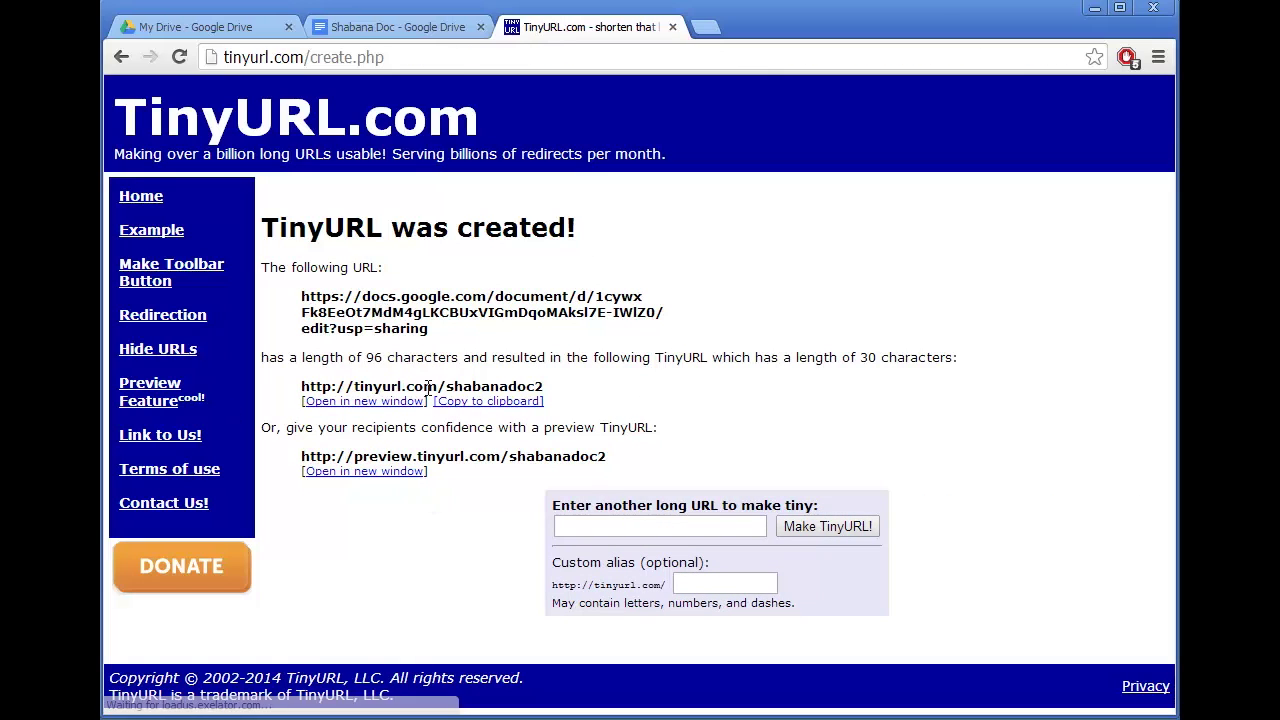
# Copy the newly created TinyURL short link
pyautogui.moveTo(545, 386); pyautogui.dragTo(305, 380)
pyautogui.rightClick(350, 386)
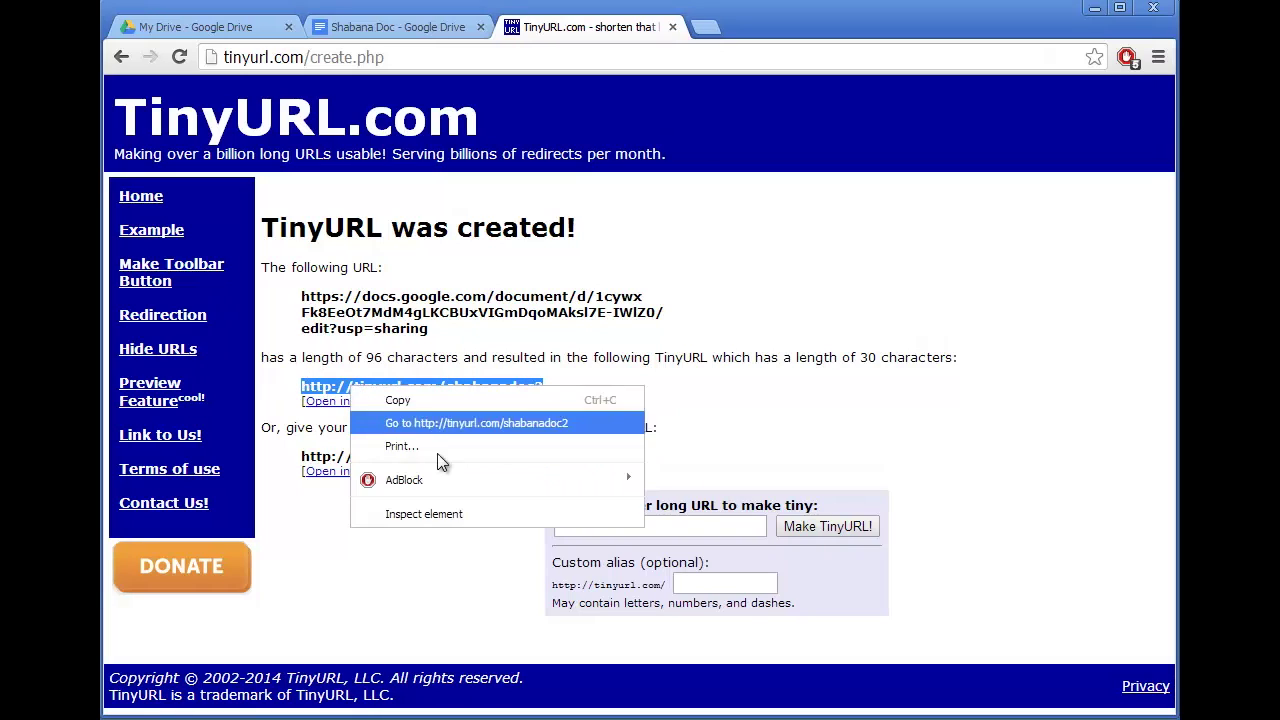
pyautogui.click(421, 401)
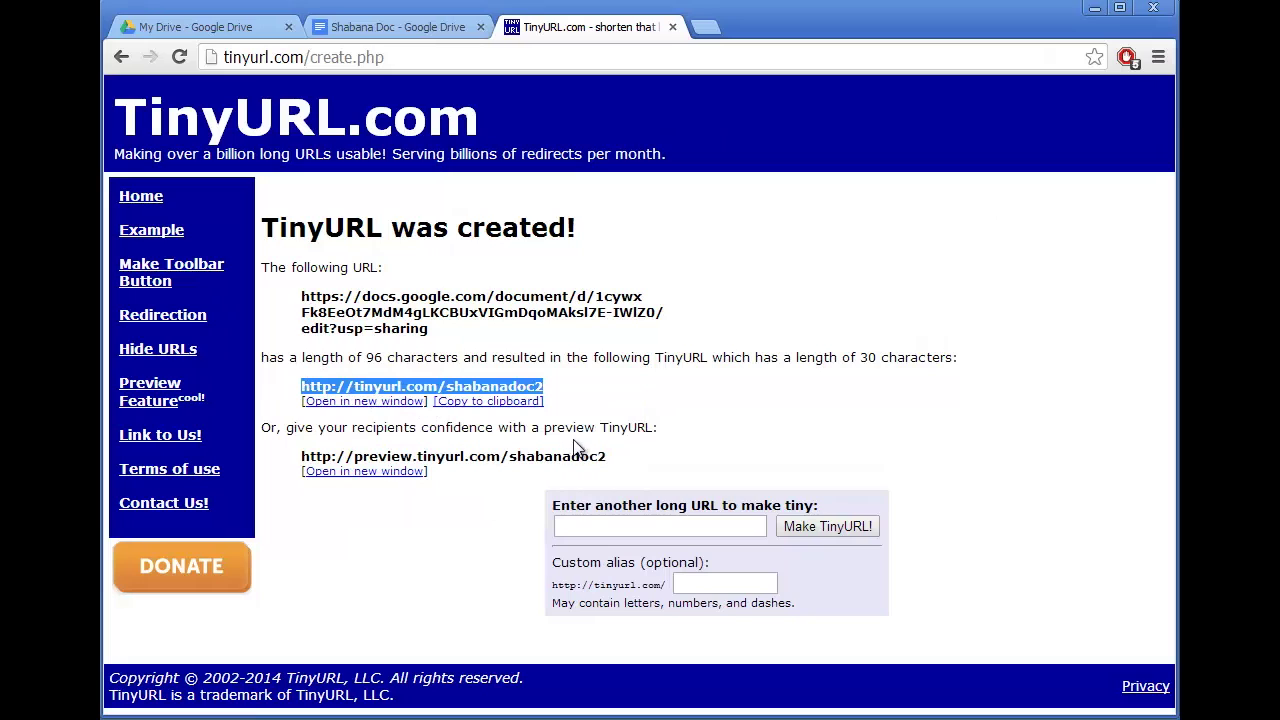
# Open the short link in a new tab to confirm it redirects to the document
pyautogui.click(711, 28)
pyautogui.rightClick(612, 59)
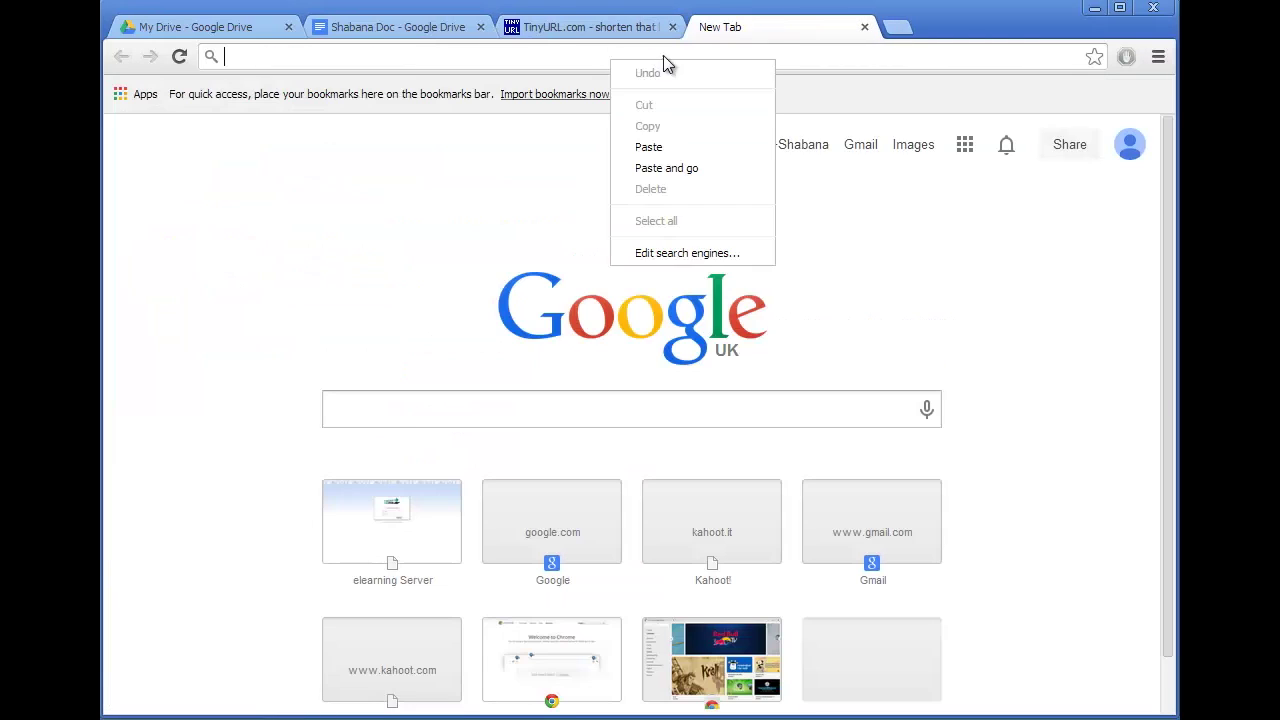
pyautogui.click(673, 147)
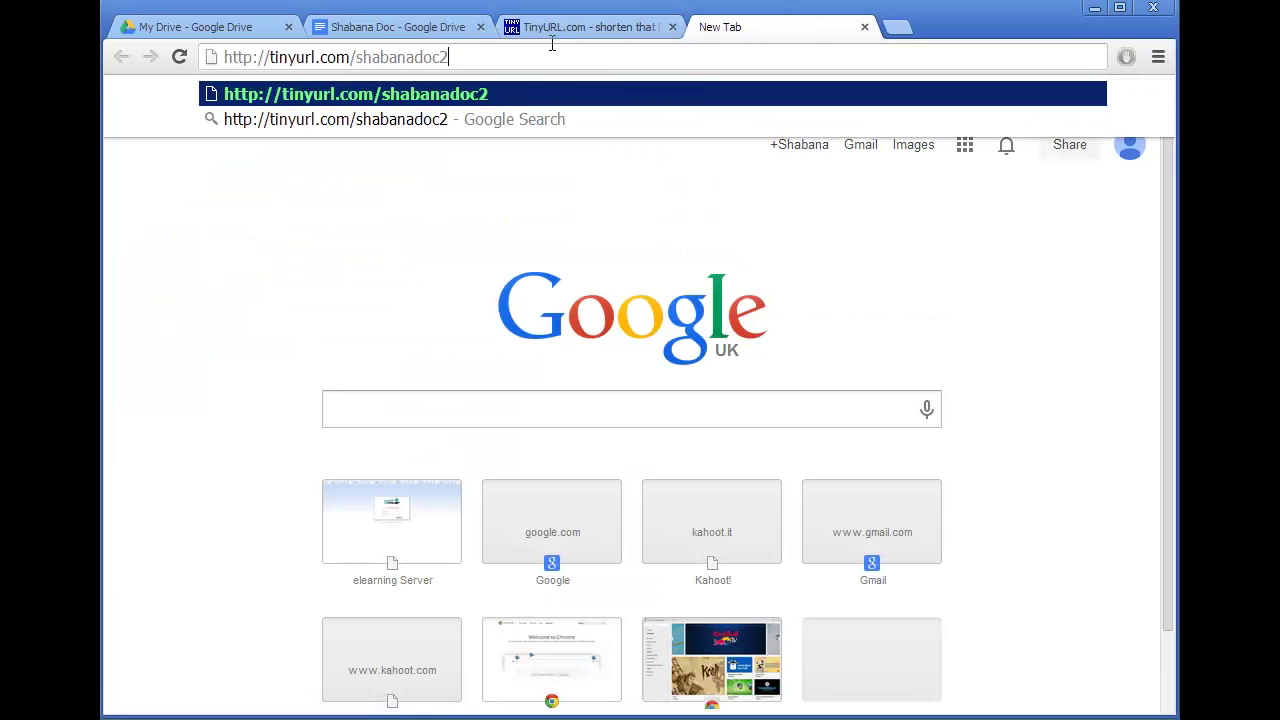
pyautogui.press('Return')
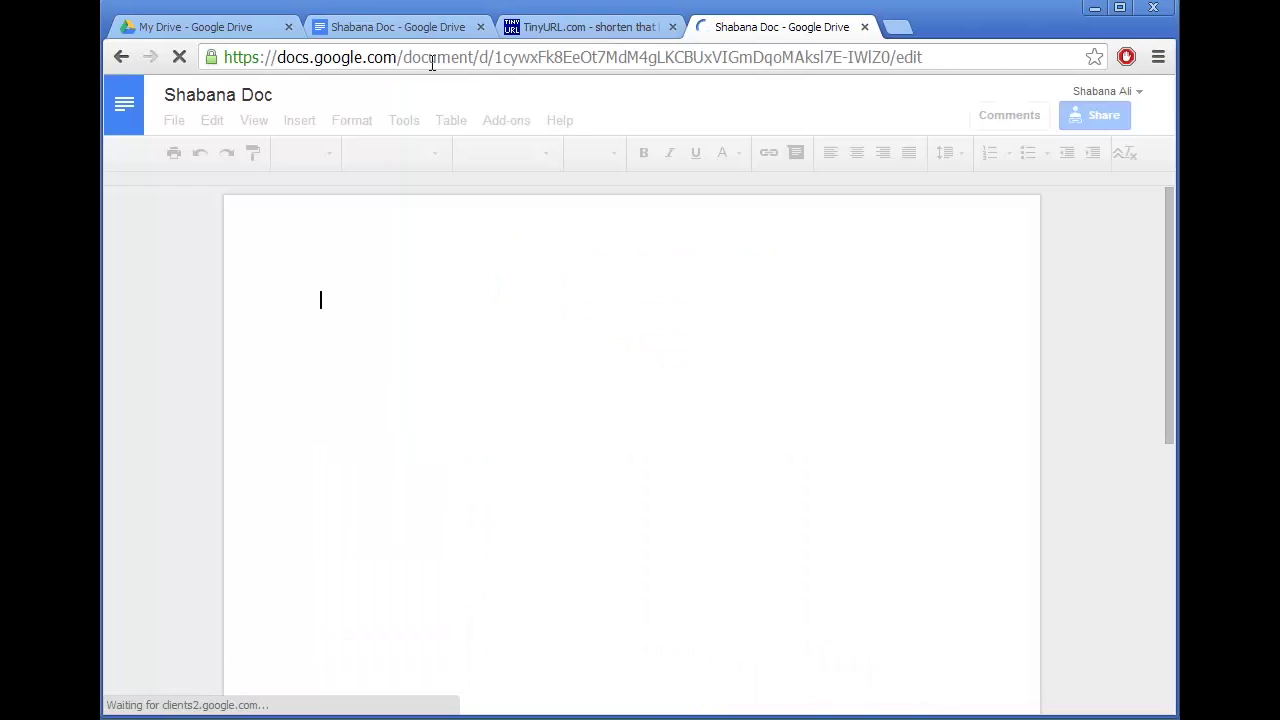